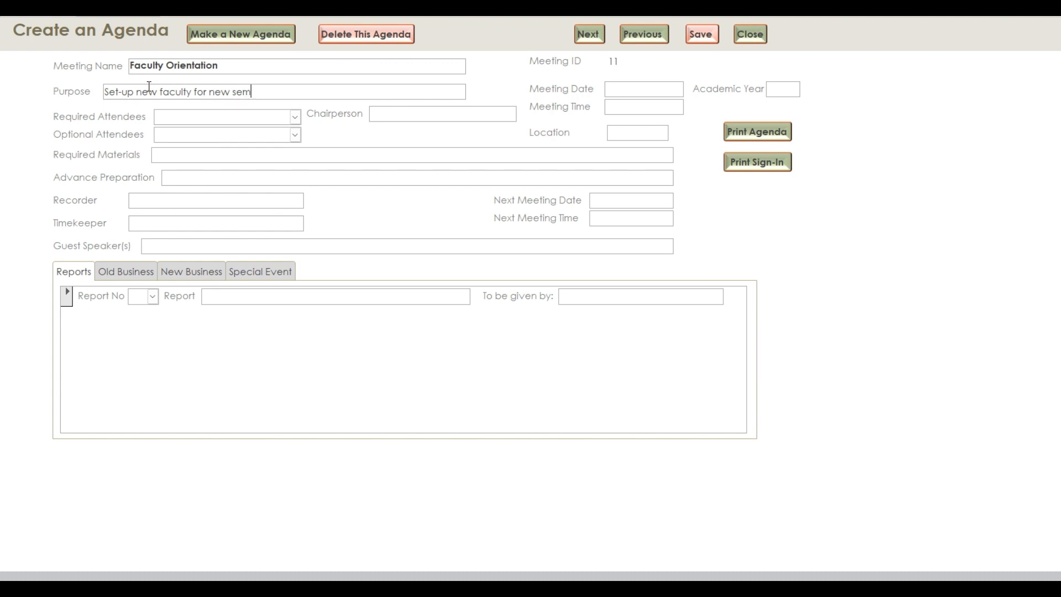
# Complete the purpose with 'academic year' and set attendees to All Faculty and All Staff
pyautogui.press('BackSpace')
pyautogui.press('BackSpace')
pyautogui.press('BackSpace')
pyautogui.press('BackSpace')
pyautogui.write('academic year')
pyautogui.click(295, 117)
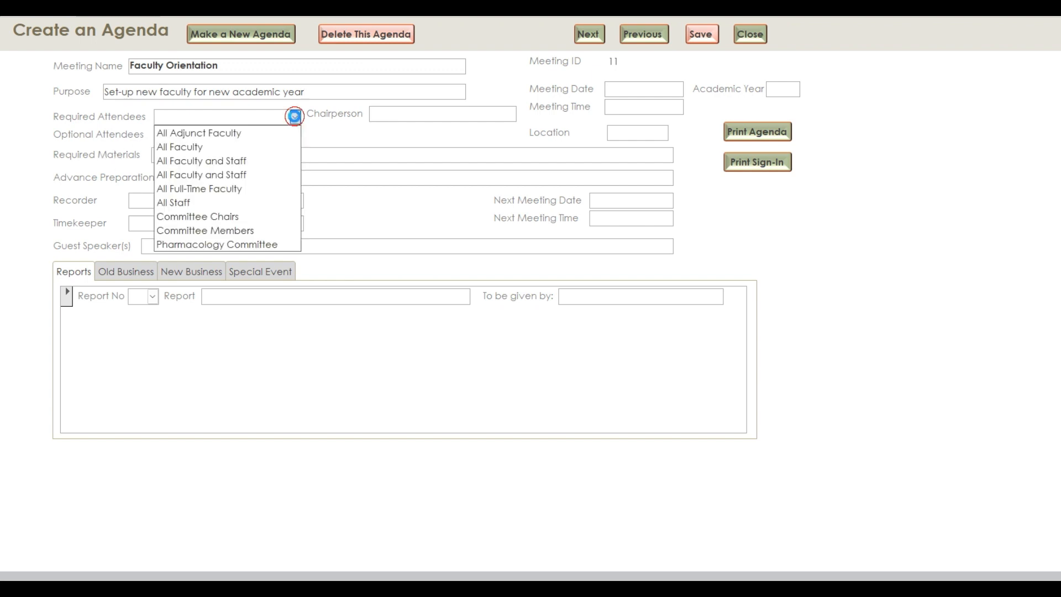
pyautogui.click(255, 146)
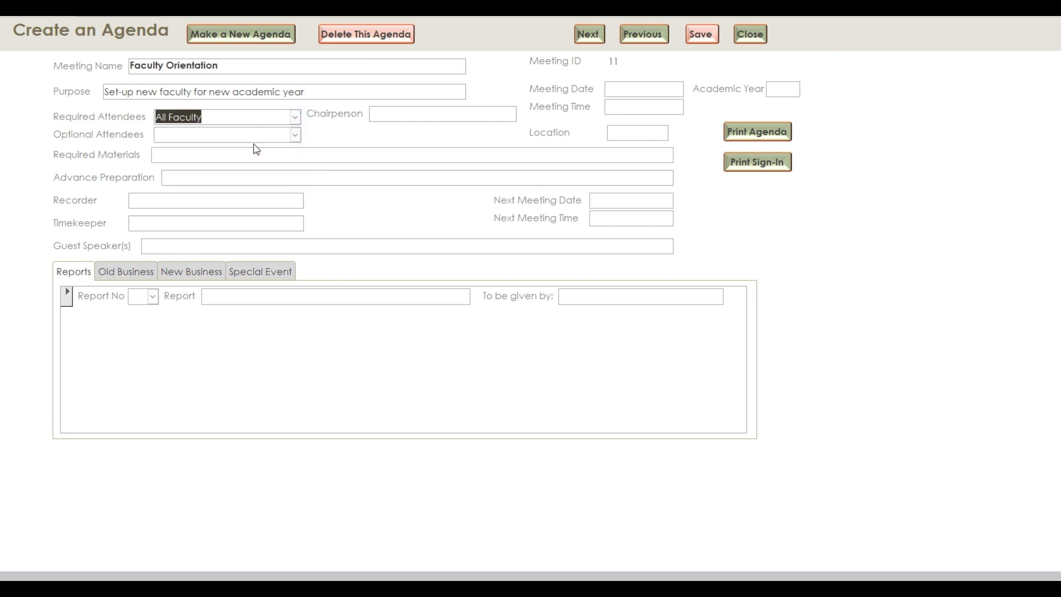
pyautogui.click(295, 134)
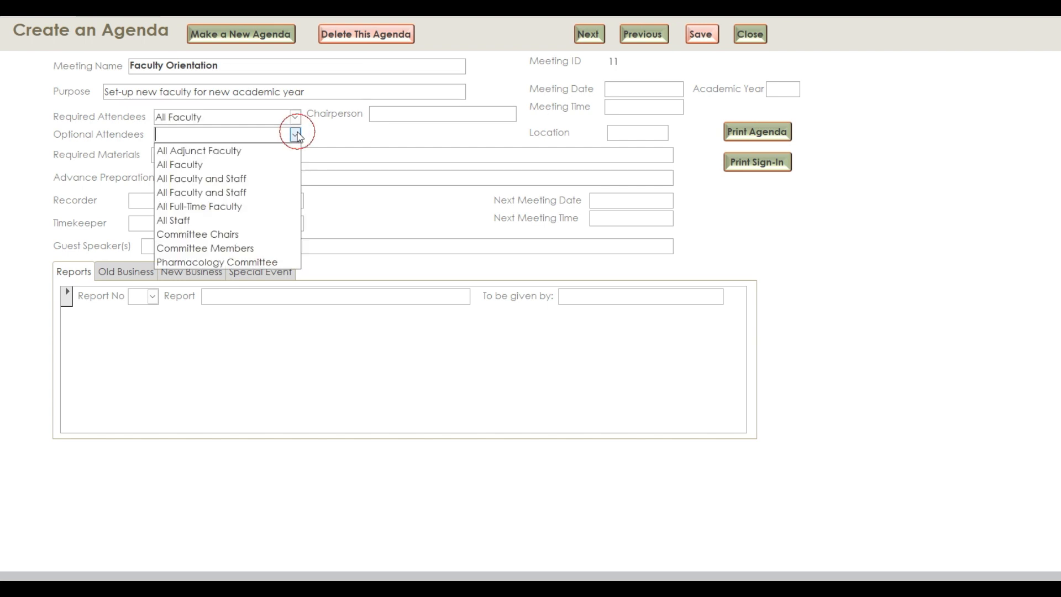
pyautogui.click(238, 220)
# Enter the chairperson's full name, capitalised
pyautogui.click(384, 114)
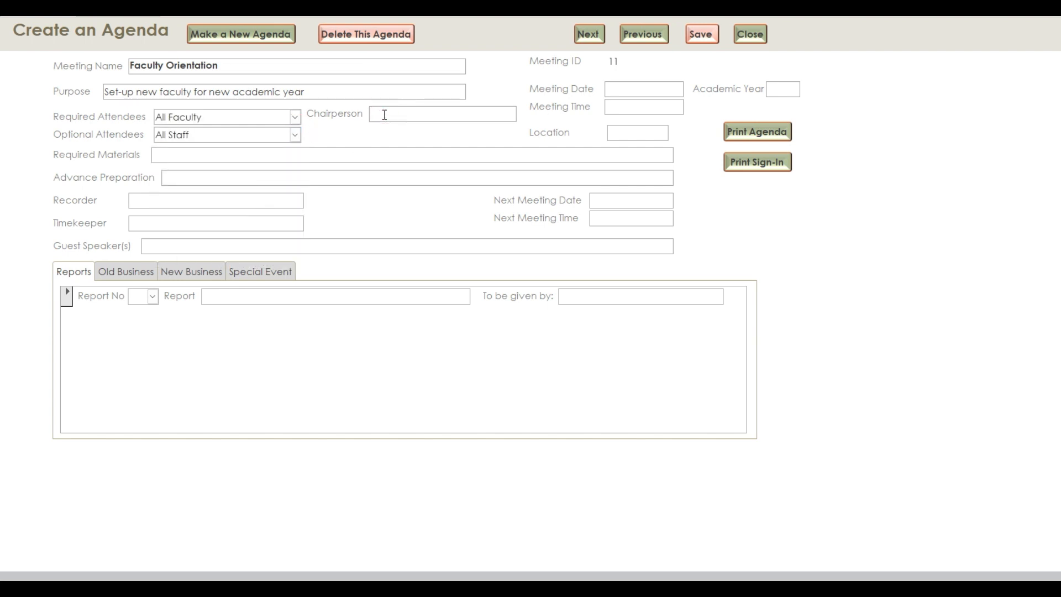
pyautogui.write('bobby')
pyautogui.press('BackSpace')
pyautogui.press('BackSpace')
pyautogui.press('BackSpace')
pyautogui.press('BackSpace')
pyautogui.press('BackSpace')
# Set the meeting date to 08/15/2024 and the time to 1:00 PM
pyautogui.click(608, 88)
pyautogui.write('08/15/2024')
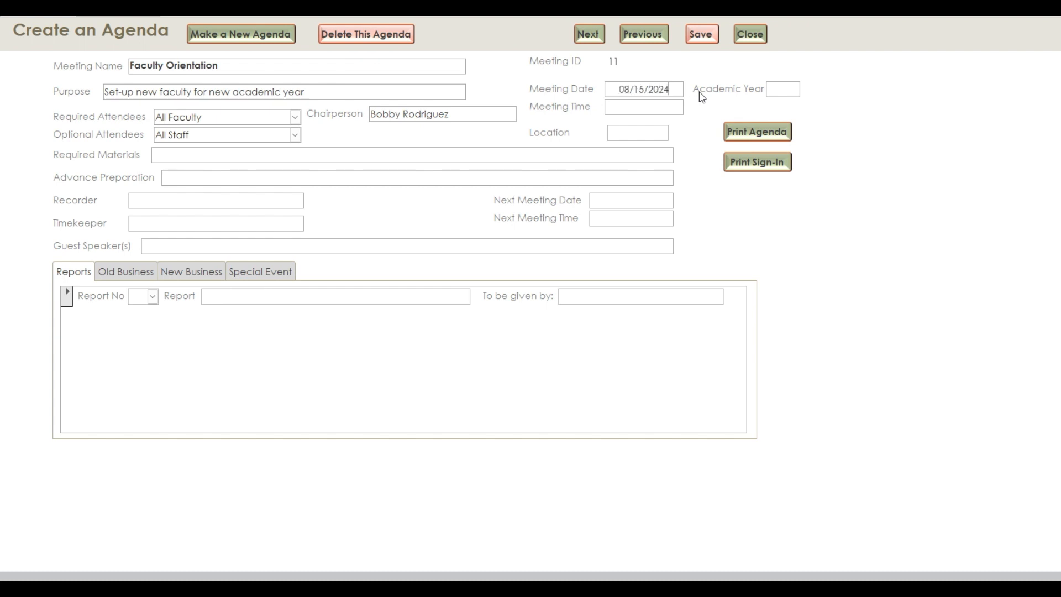
pyautogui.click(617, 106)
pyautogui.write('1300p')
pyautogui.press('Tab')
# Enter academic year AY25, location 102, Clinical Requirements Documentation materials, and None for preparation
pyautogui.click(784, 90)
pyautogui.write('AY25')
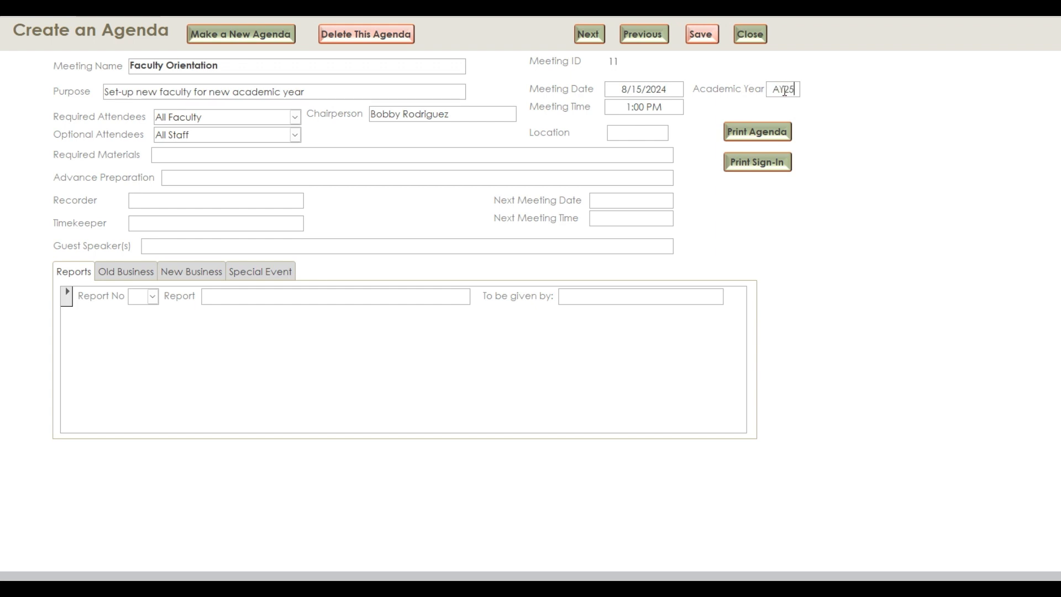
pyautogui.click(620, 131)
pyautogui.write('102')
pyautogui.click(196, 158)
pyautogui.write('Clinical Requirements Document')
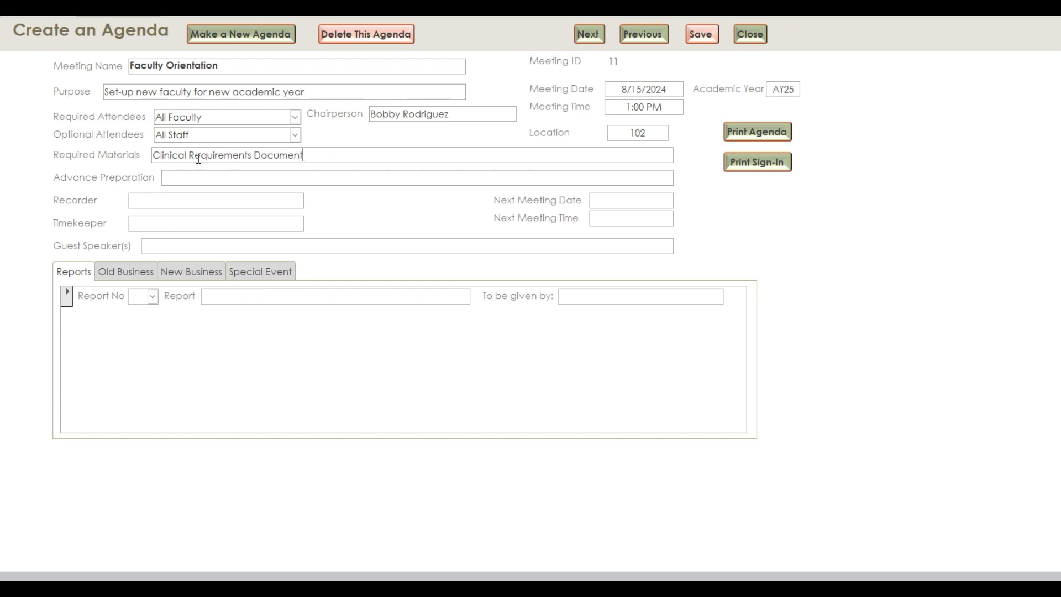
pyautogui.write('ation')
pyautogui.write('None')
# Enter recorder and timekeeper names, next meeting 09/15/2024 at 1:00 PM, and begin guest speakers
pyautogui.click(170, 195)
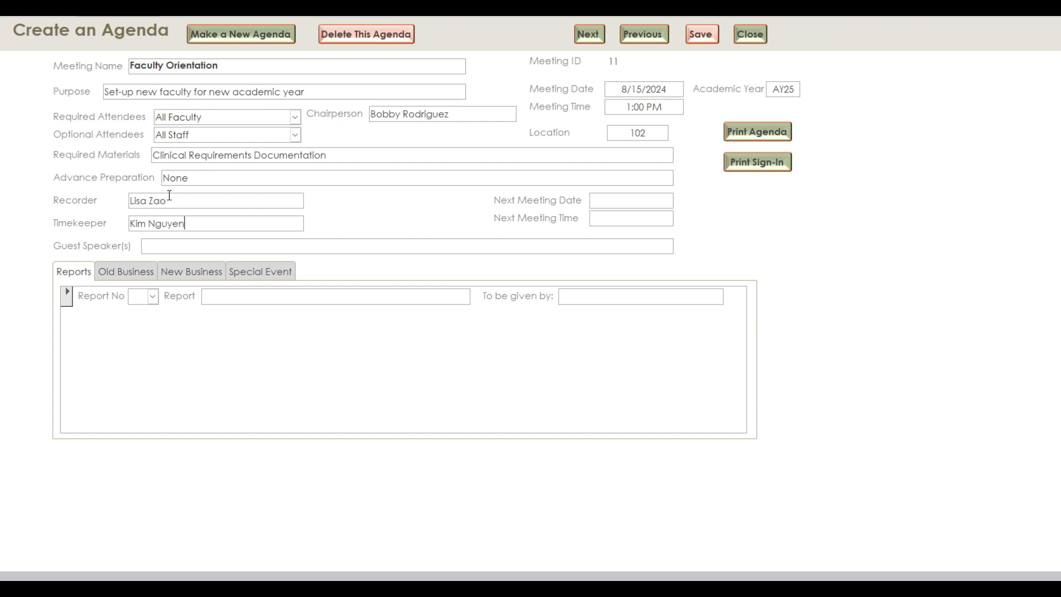
pyautogui.click(597, 202)
pyautogui.write('09/15/2024')
pyautogui.click(608, 217)
pyautogui.write('1300pm')
pyautogui.click(197, 250)
pyautogui.write('non')
# Add report a. titled 'Clinical Requirements Explained'
pyautogui.click(151, 296)
pyautogui.click(138, 313)
pyautogui.click(218, 297)
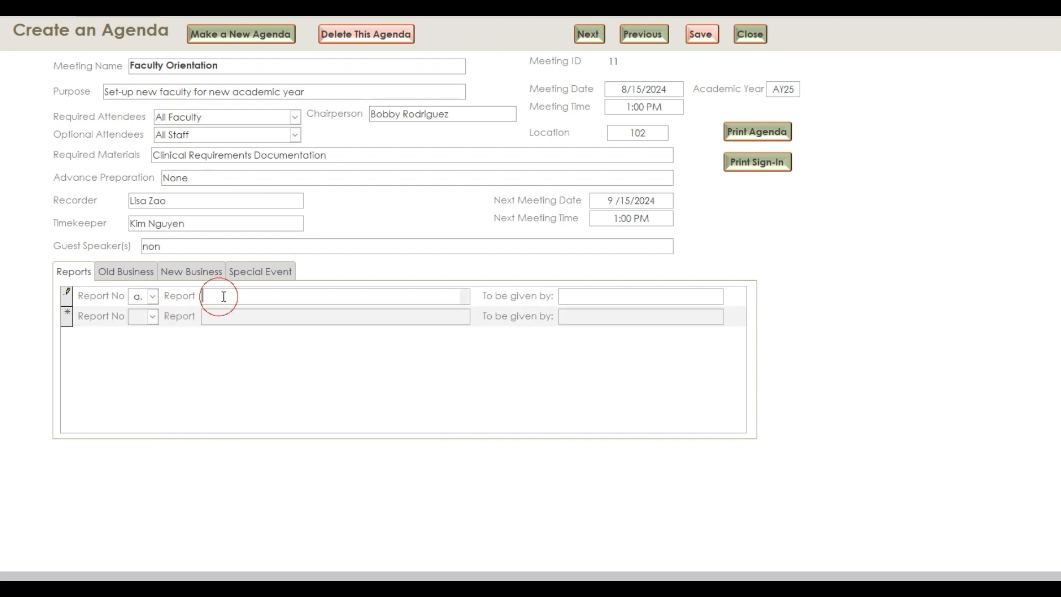
pyautogui.write('Introduction')
pyautogui.press('BackSpace')
pyautogui.press('BackSpace')
pyautogui.press('BackSpace')
pyautogui.press('BackSpace')
pyautogui.press('BackSpace')
pyautogui.press('BackSpace')
pyautogui.press('BackSpace')
pyautogui.press('BackSpace')
pyautogui.press('BackSpace')
pyautogui.press('BackSpace')
pyautogui.press('BackSpace')
pyautogui.press('BackSpace')
pyautogui.press('BackSpace')
pyautogui.press('BackSpace')
pyautogui.write('Cli')
pyautogui.press('BackSpace')
pyautogui.write('inical Requirements Explaing')
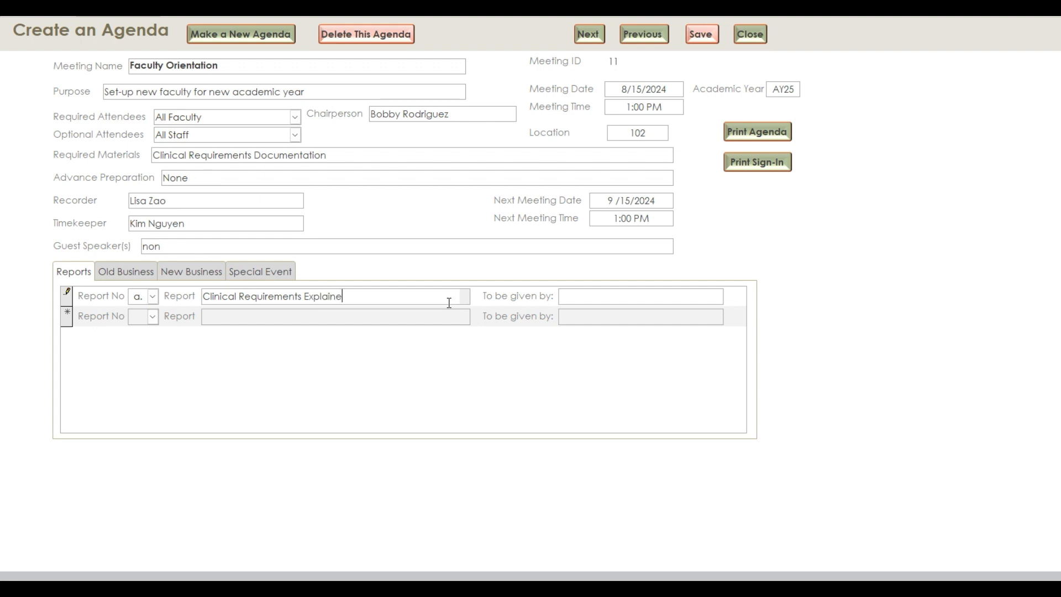
pyautogui.write('d')
# Assign the report's presenter by name
pyautogui.press('Tab')
pyautogui.click(162, 246)
# Finish guest speakers as 'none' and add old business item a. 'Wrap up from Previous AY'
pyautogui.write('e')
pyautogui.click(139, 275)
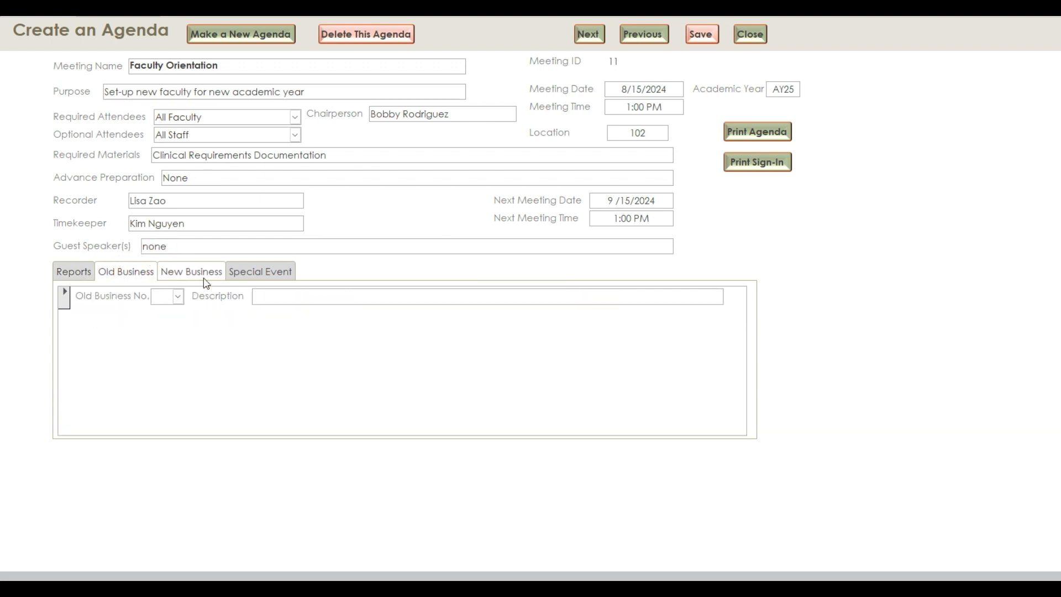
pyautogui.click(178, 297)
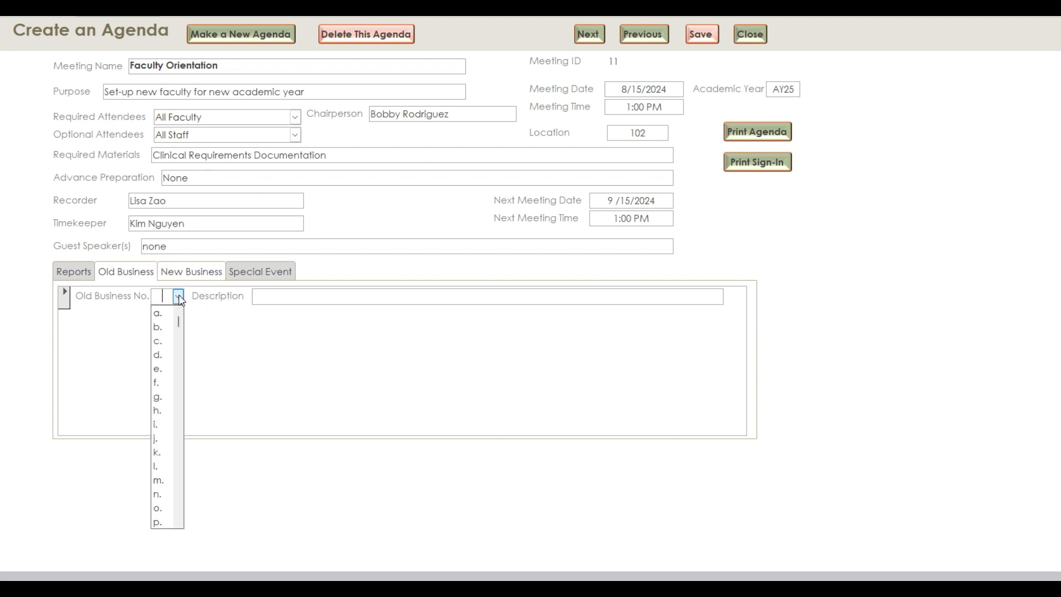
pyautogui.click(157, 313)
pyautogui.click(304, 292)
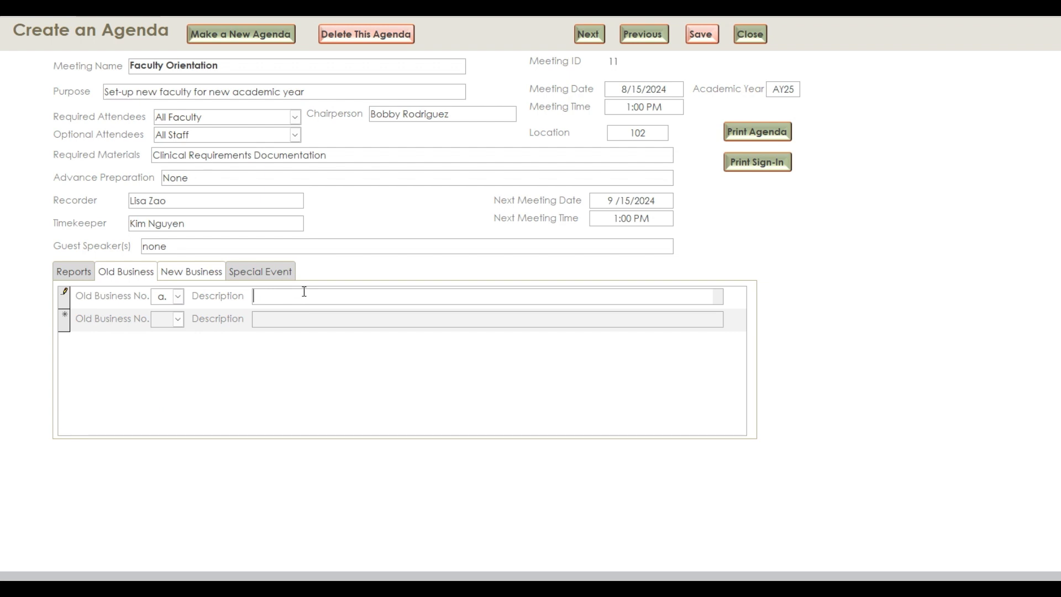
pyautogui.write('Wrap up from ')
pyautogui.write('Previous')
pyautogui.write(' AT')
pyautogui.write('Y')
# Add new business item a. 'Introductions'
pyautogui.click(202, 275)
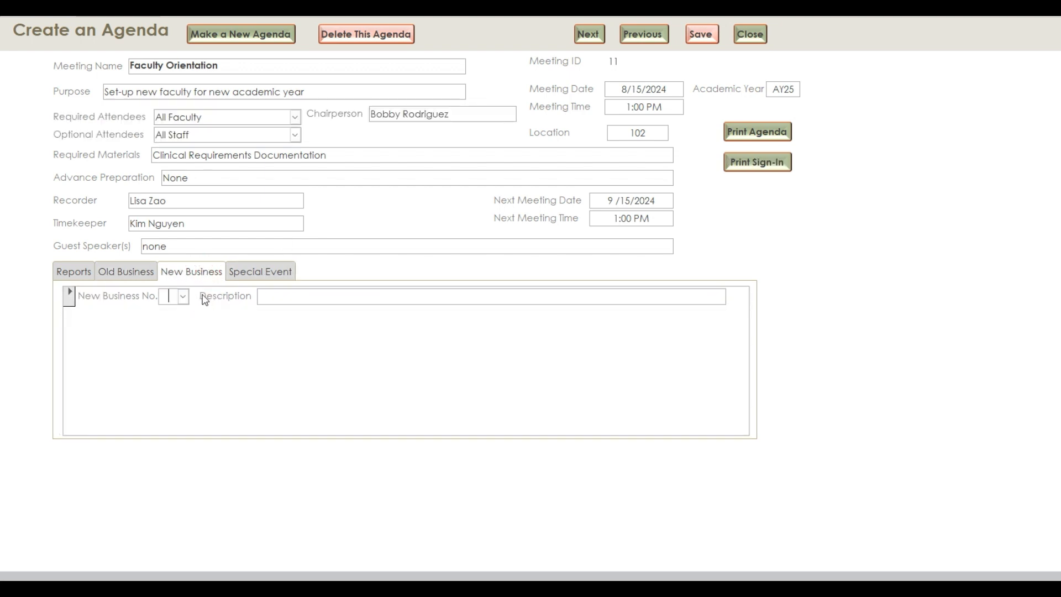
pyautogui.write('a.')
pyautogui.click(279, 295)
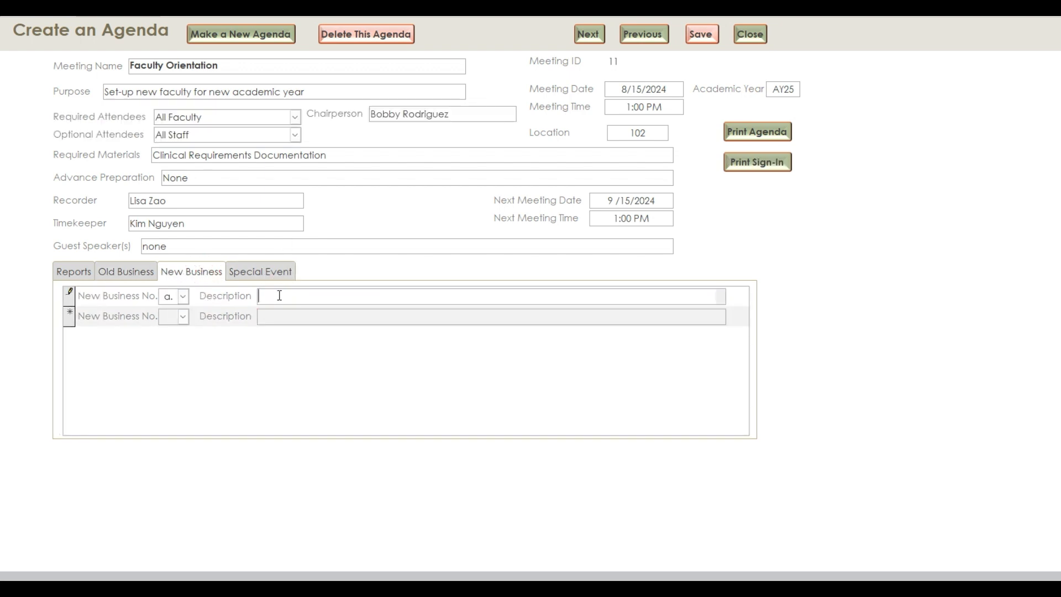
pyautogui.write('Introductions')
# Add new business item b. 'Clinical Conduct Requirements.', save the record, and print the agenda PDF
pyautogui.click(169, 316)
pyautogui.write('b')
pyautogui.click(363, 323)
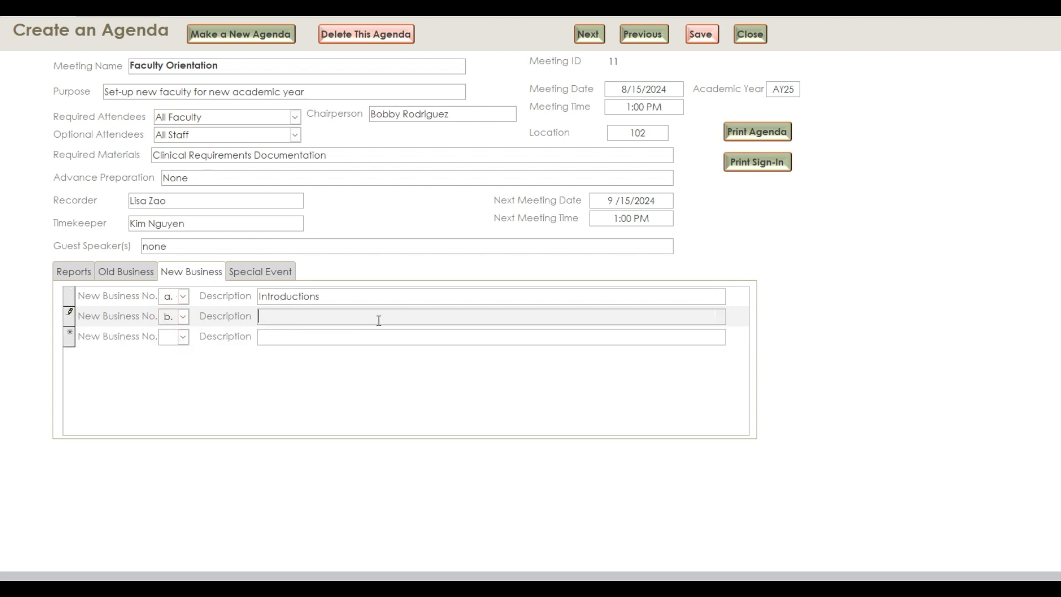
pyautogui.write('cli')
pyautogui.press('BackSpace')
pyautogui.press('BackSpace')
pyautogui.press('BackSpace')
pyautogui.write('Clinical Conduct Requirements.')
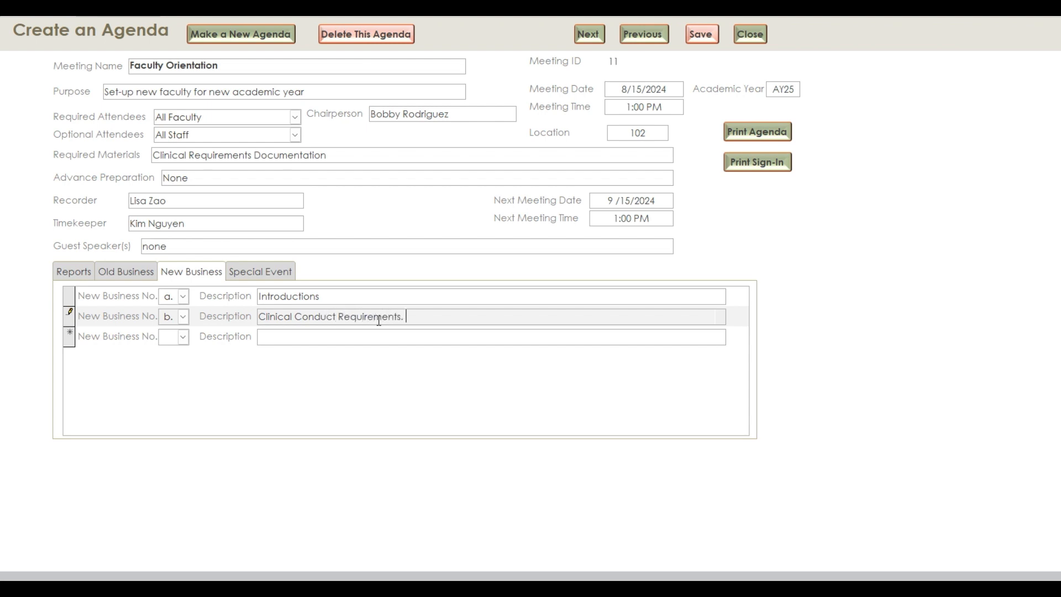
pyautogui.click(699, 35)
pyautogui.click(755, 132)
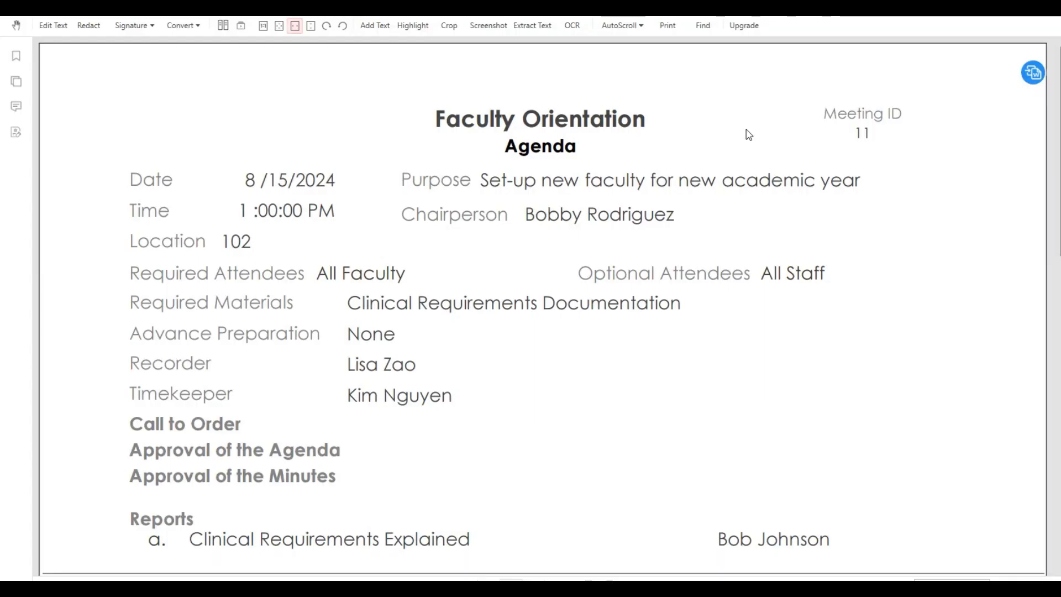
# Zoom out the agenda PDF to review the whole page
pyautogui.click(329, 17)
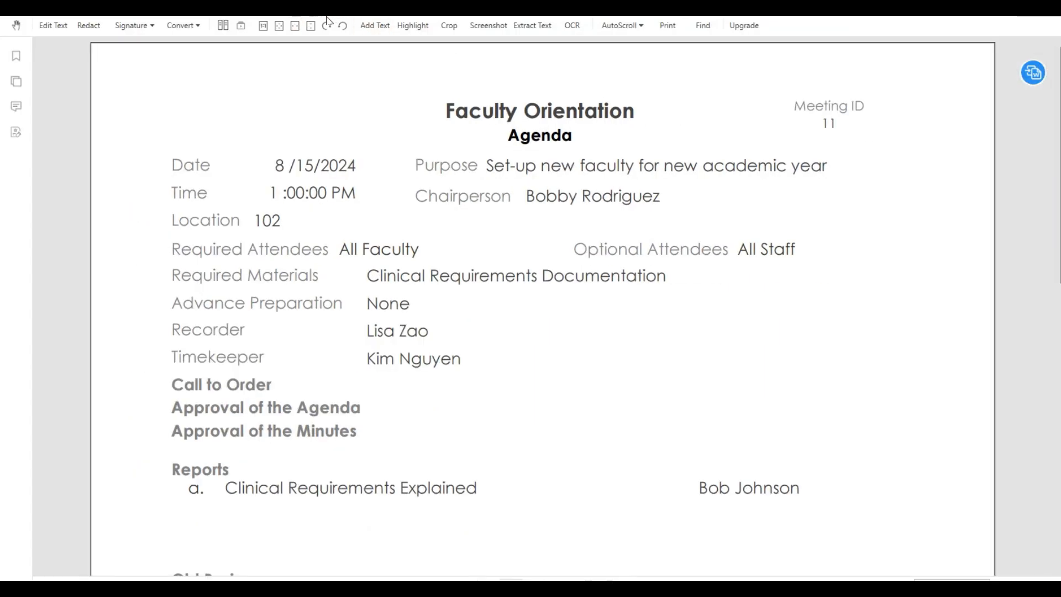
pyautogui.click(326, 16)
pyautogui.click(326, 17)
pyautogui.click(326, 18)
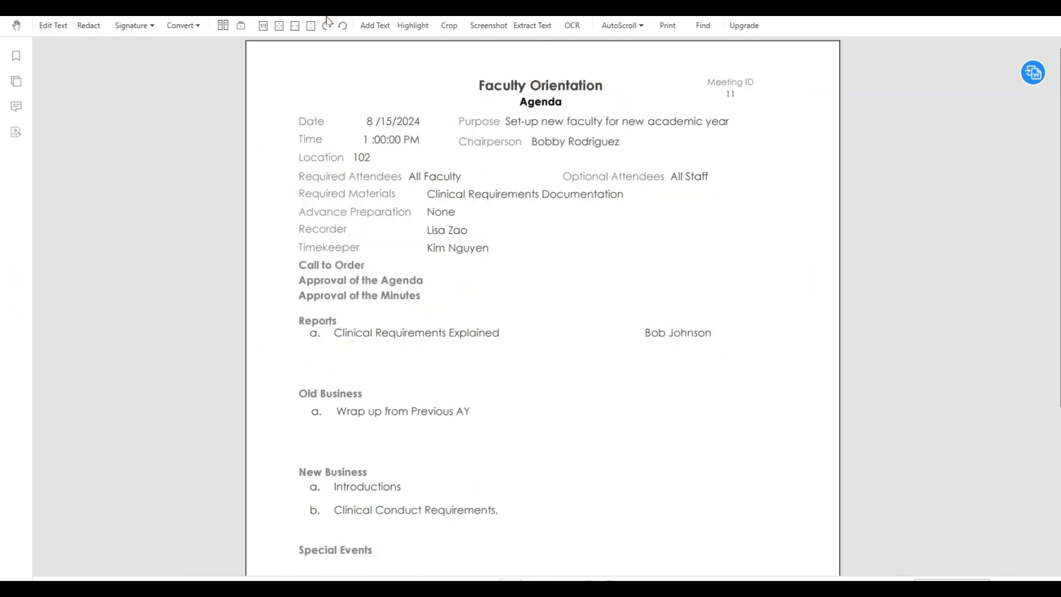
pyautogui.click(327, 18)
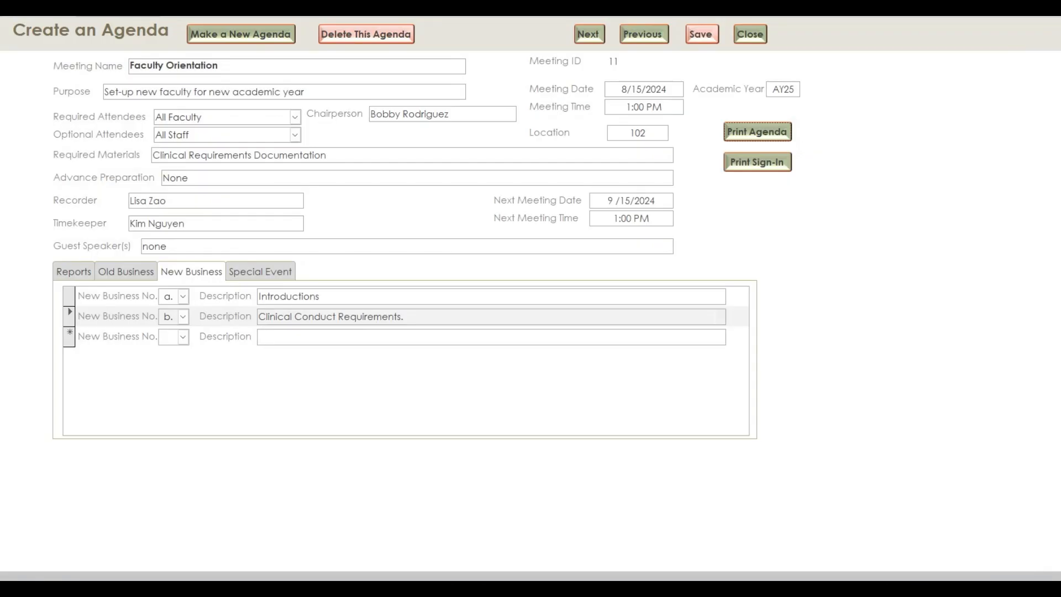
# Generate the sign-in sheet PDF and zoom out to view the full page
pyautogui.click(755, 162)
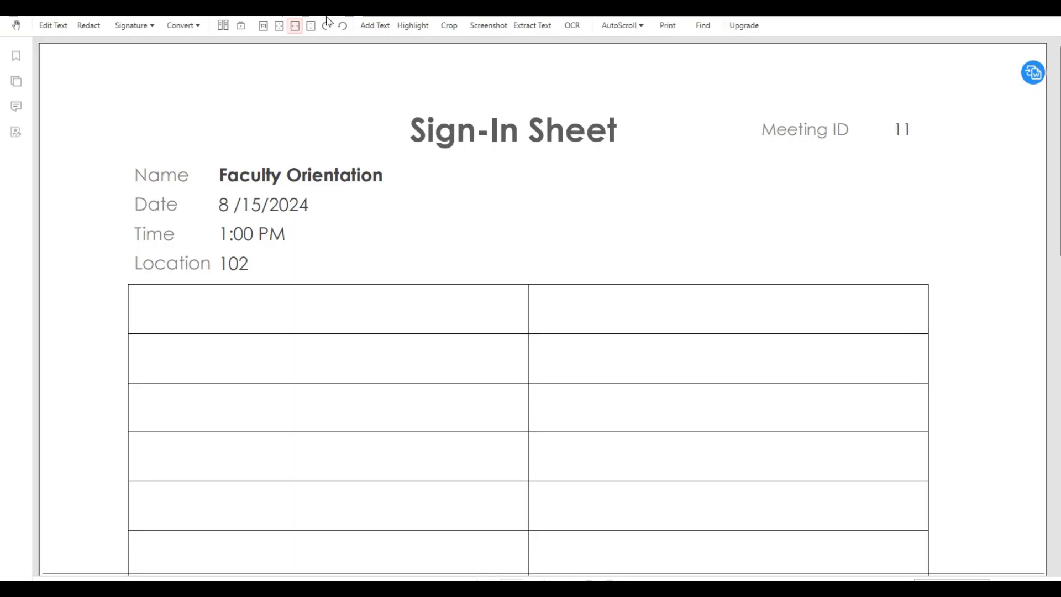
pyautogui.click(327, 23)
pyautogui.click(327, 23)
pyautogui.click(327, 23)
pyautogui.click(327, 23)
pyautogui.click(327, 23)
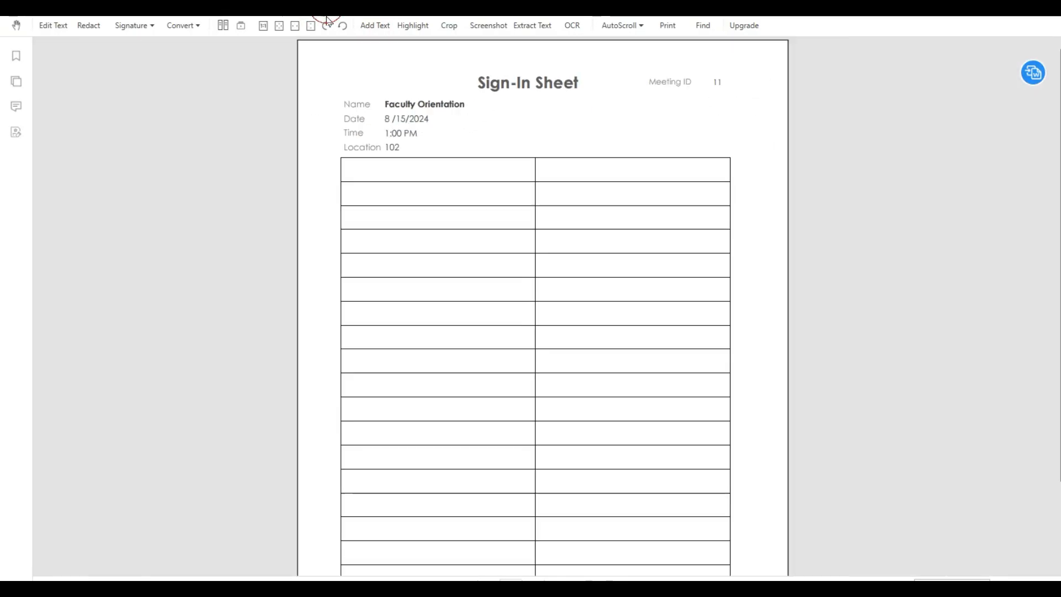